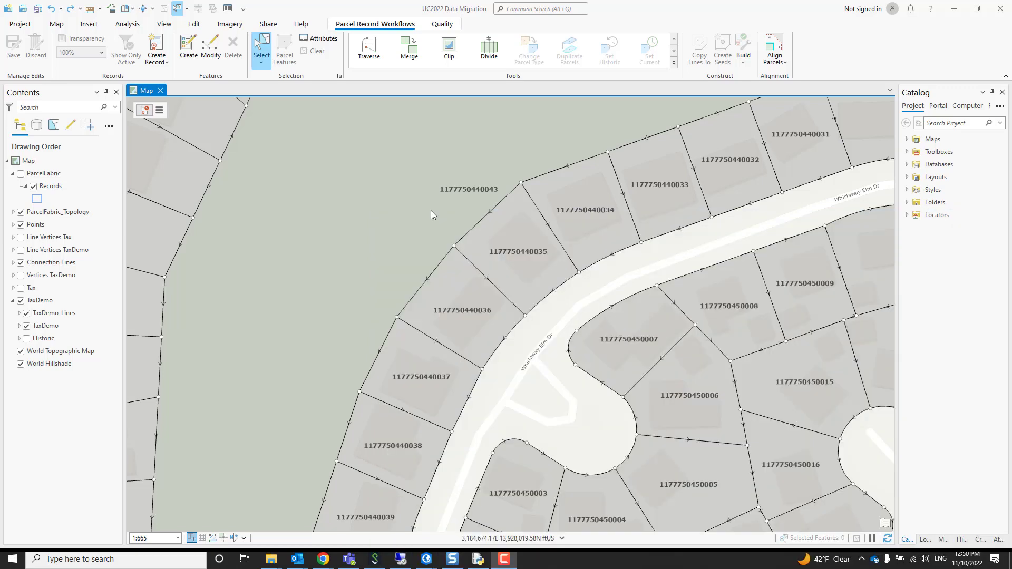
Import and open the Record Driven Workflows task item from the ParcelFabric task files.
click(96, 24)
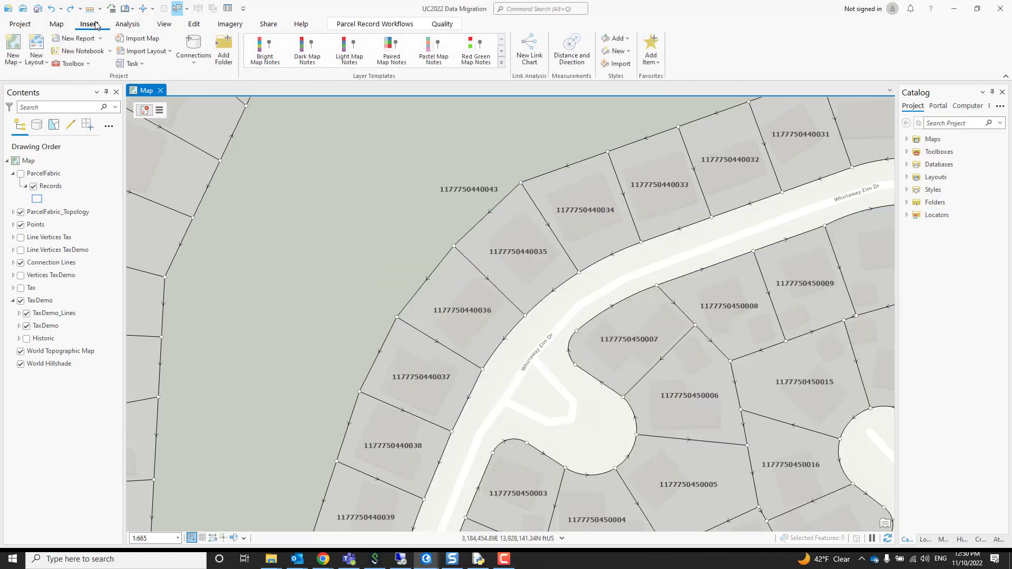
click(142, 66)
mouse_move(125, 93)
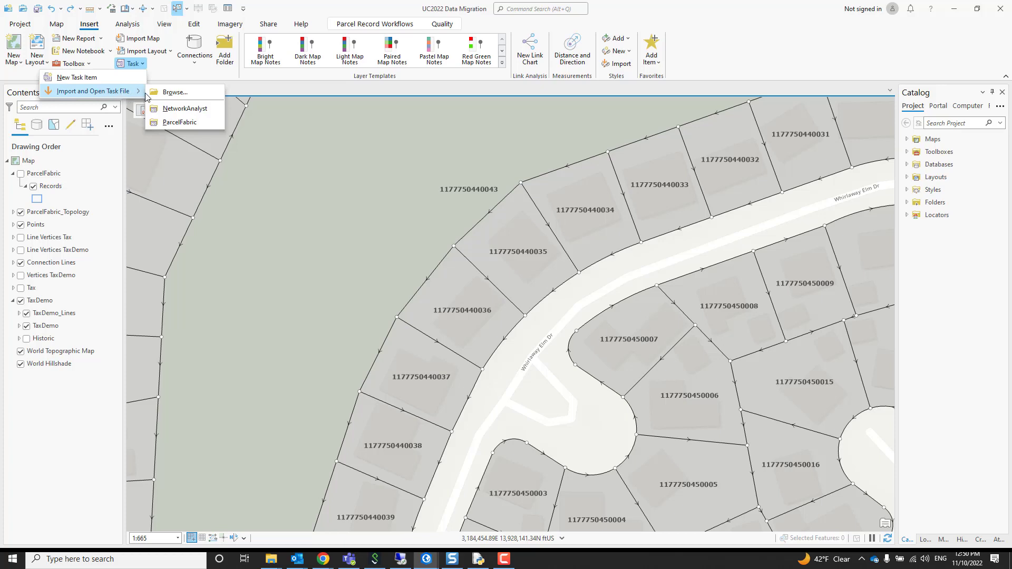
click(174, 124)
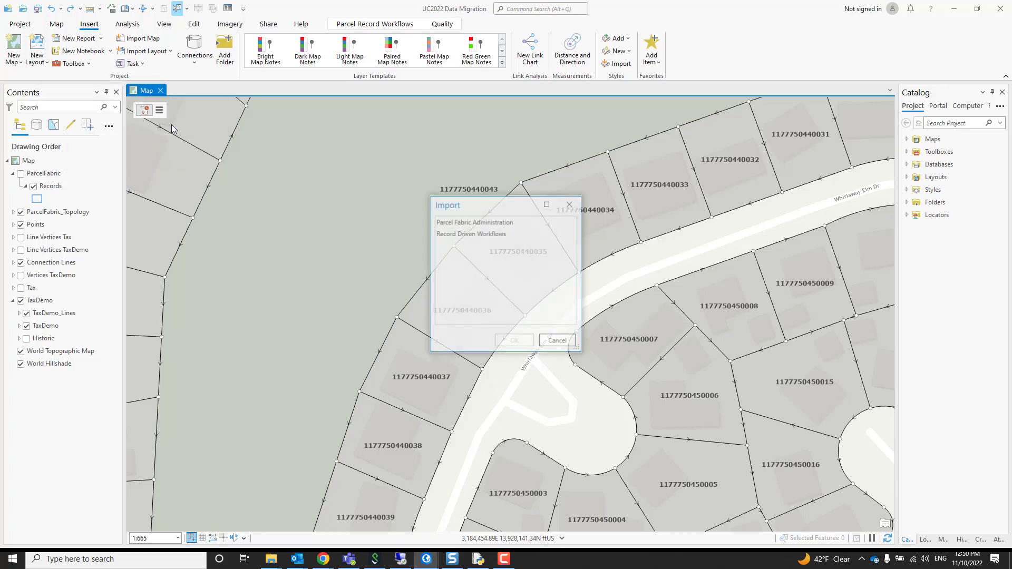
click(481, 238)
click(514, 342)
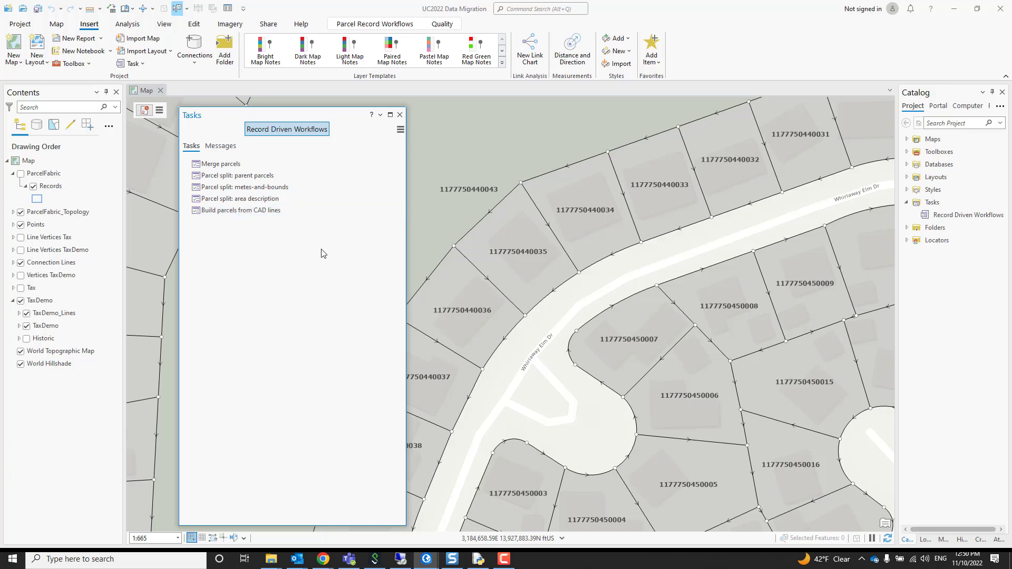
Show the broken resources behind the 'Merge parcels' inaccessible-maps error and set the Parcel Editing Map resource to Map.
click(229, 147)
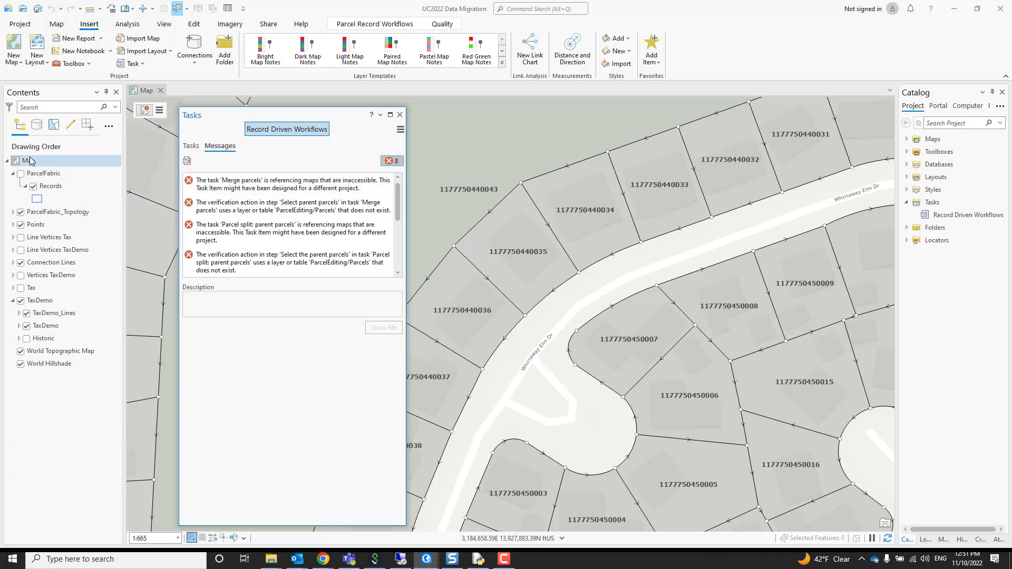
click(291, 191)
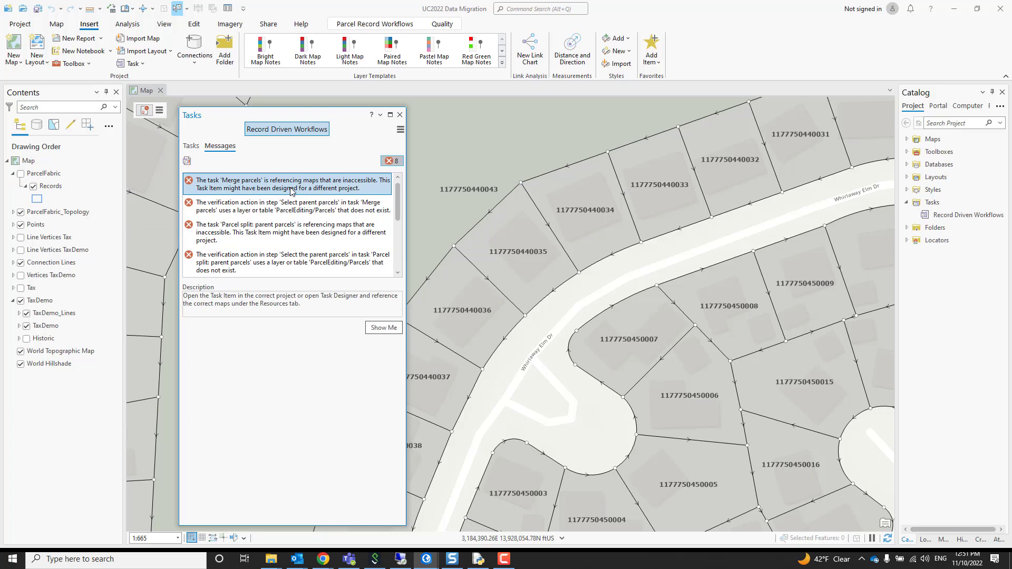
click(378, 330)
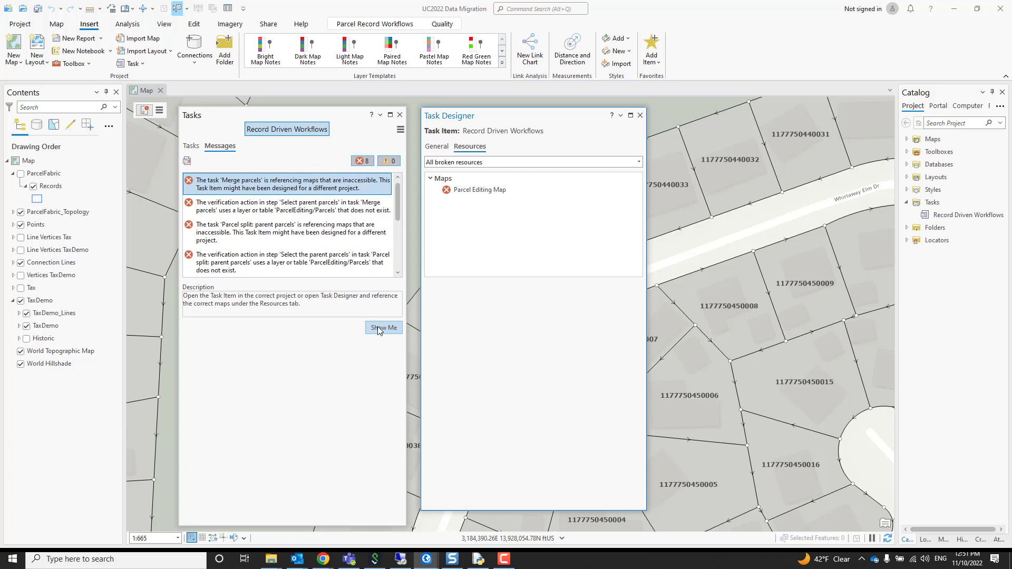
click(463, 191)
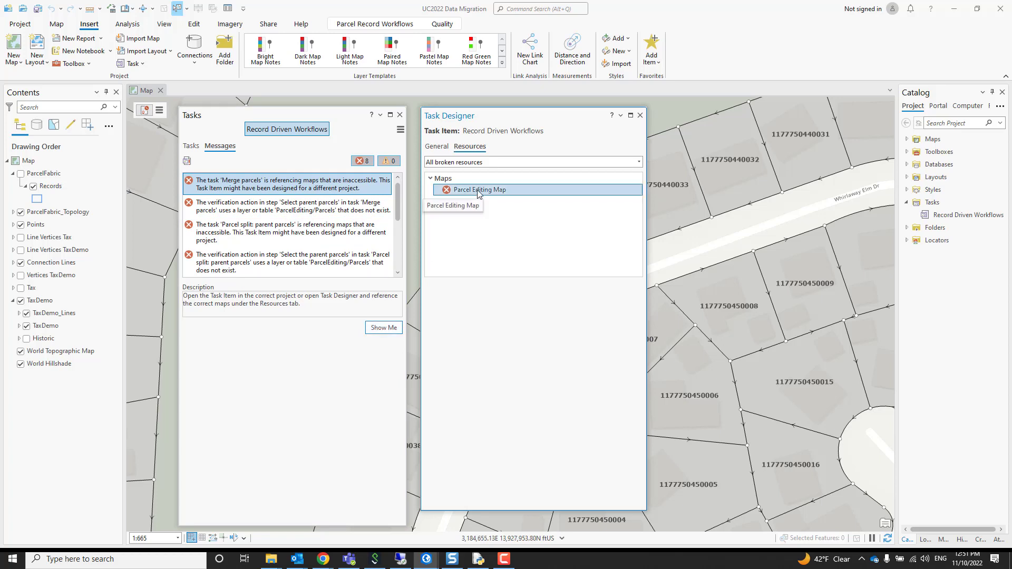
click(510, 192)
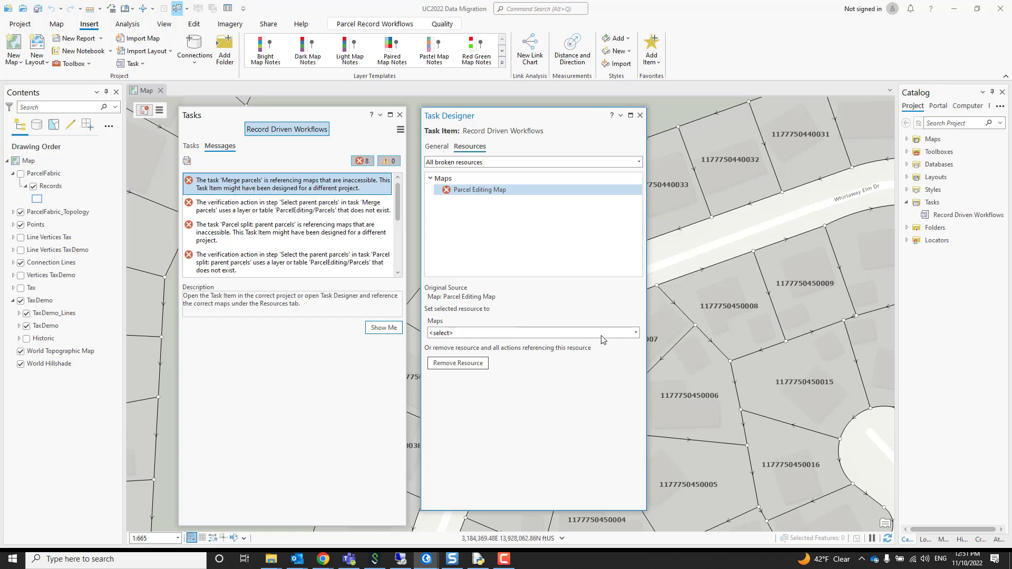
click(635, 333)
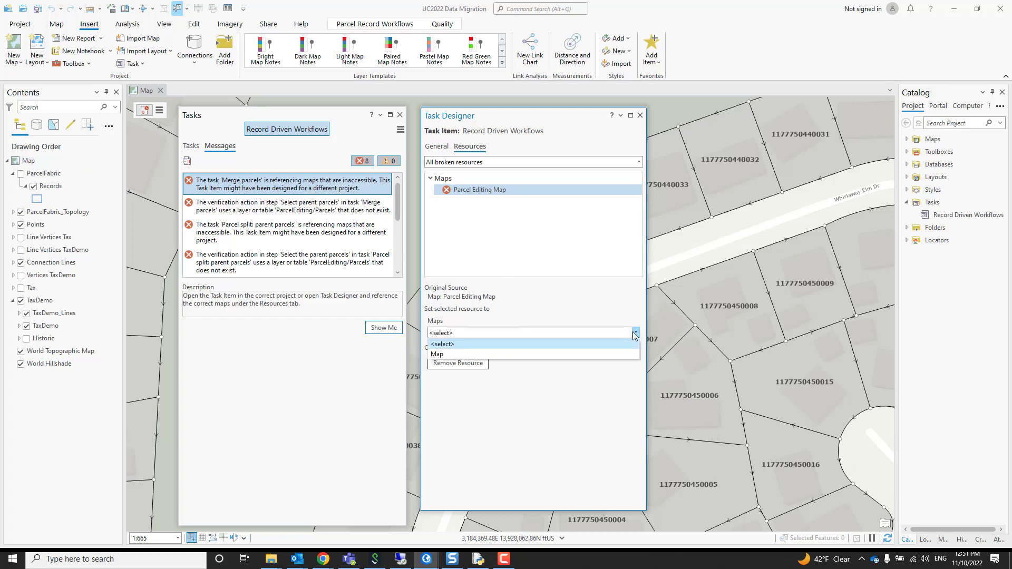
click(514, 353)
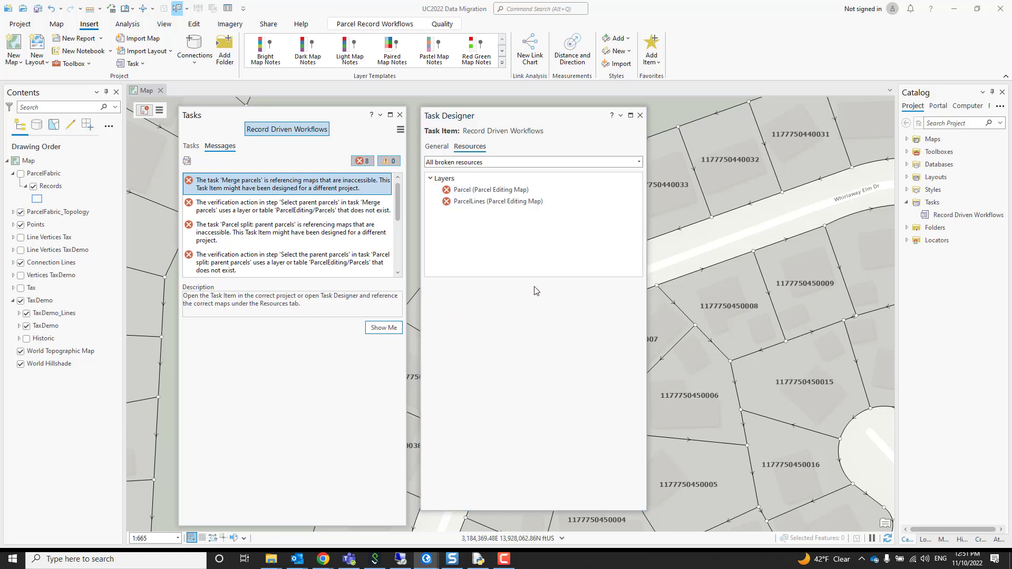
Set the broken Parcel layer resource to the TaxDemo polygon layer listed just after TaxDemo_Lines.
click(480, 194)
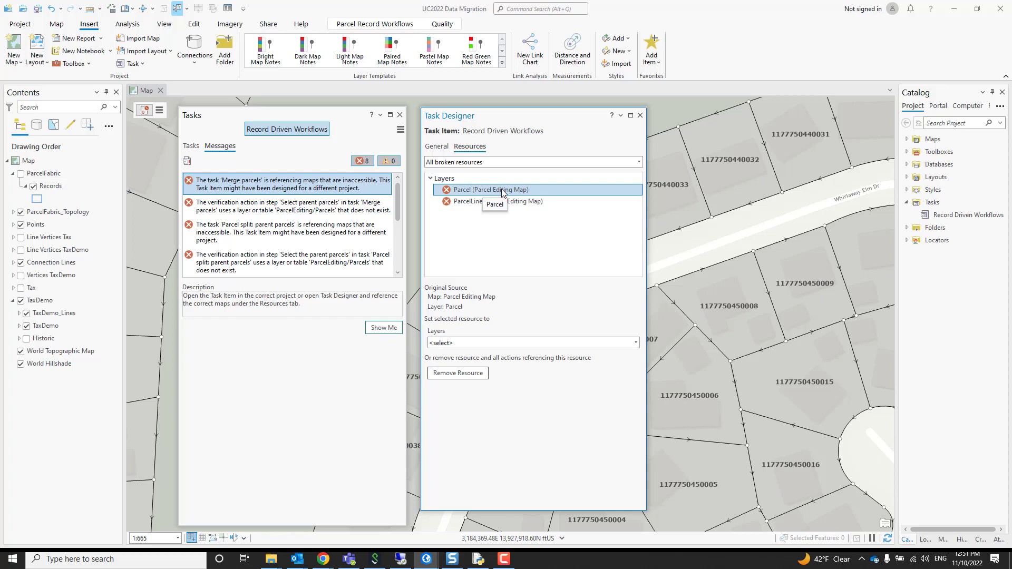
click(635, 343)
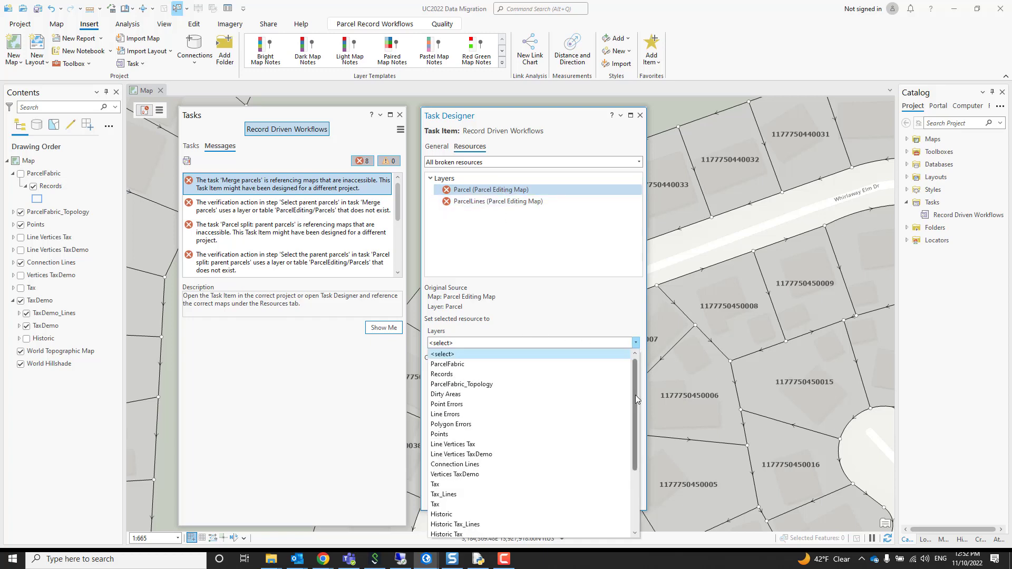
drag(634, 394, 634, 457)
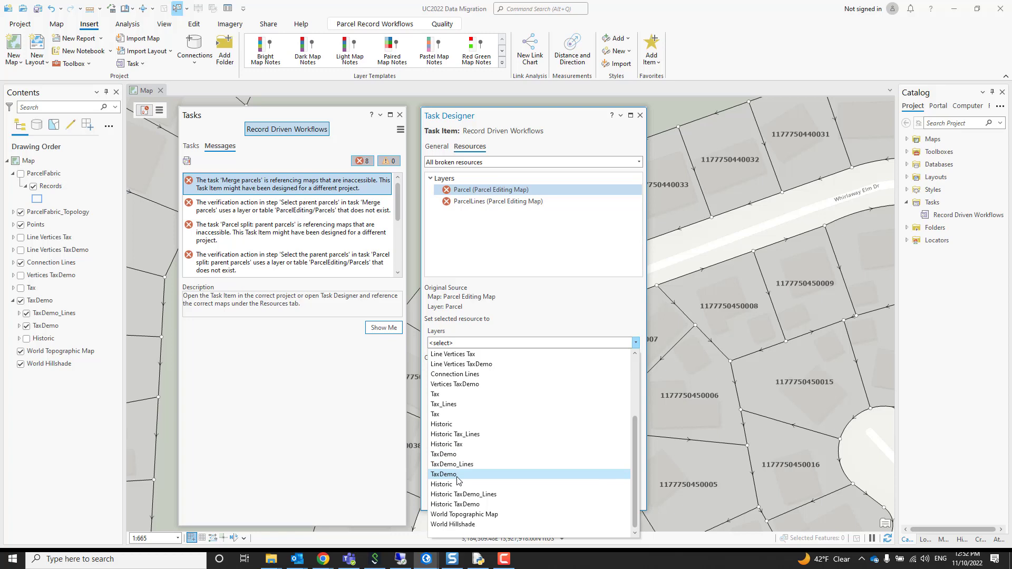
click(444, 474)
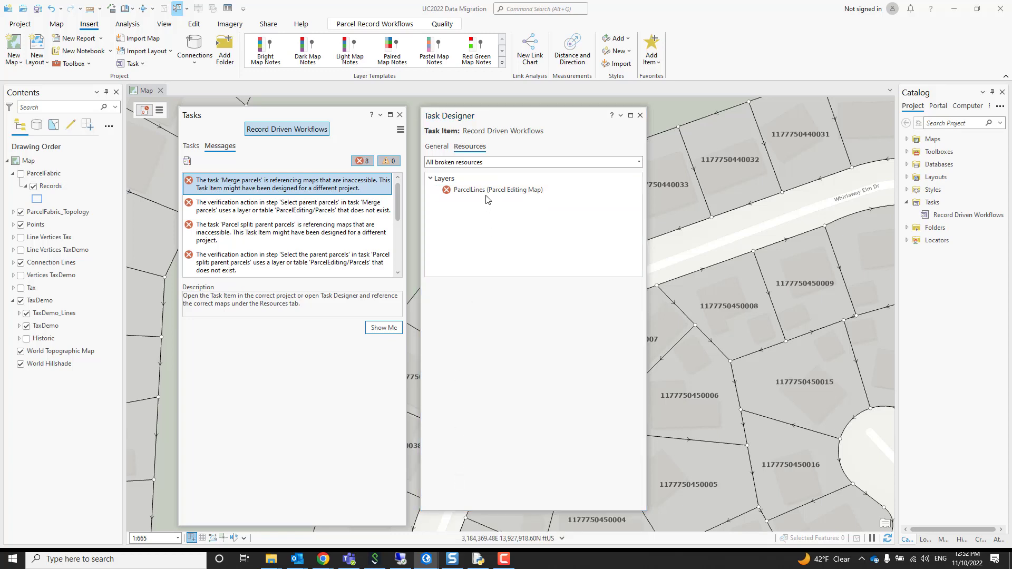
Set the broken ParcelLines resource to the TaxDemo_Lines layer, then recheck the task item's errors and close the Task Designer.
click(489, 191)
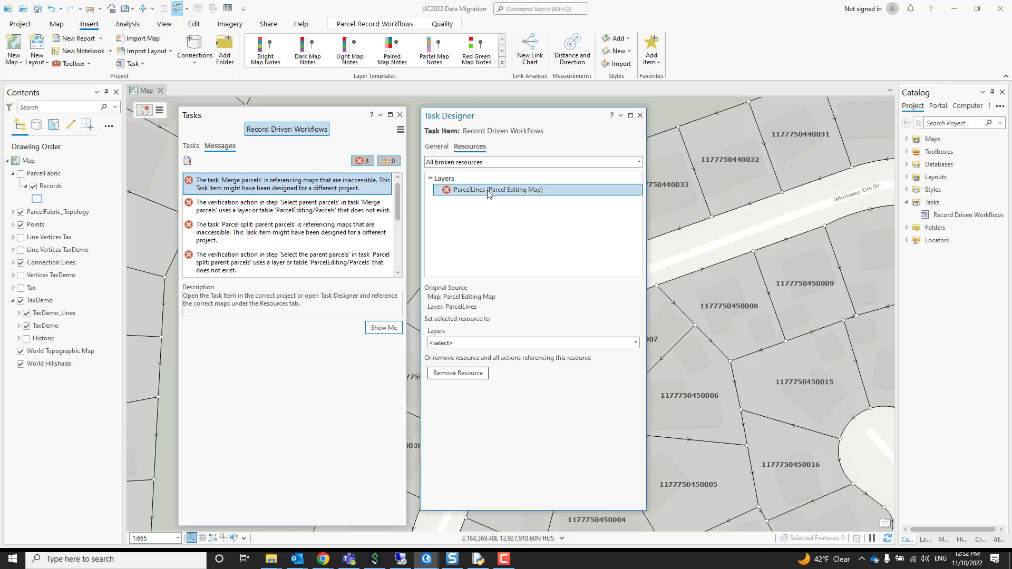
click(636, 343)
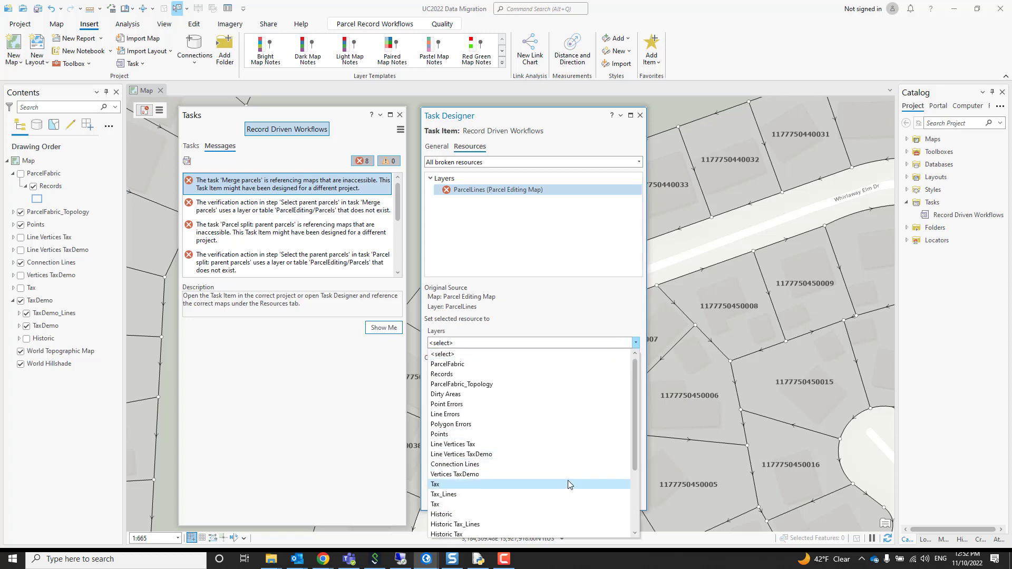
scroll(580, 474, down, 3)
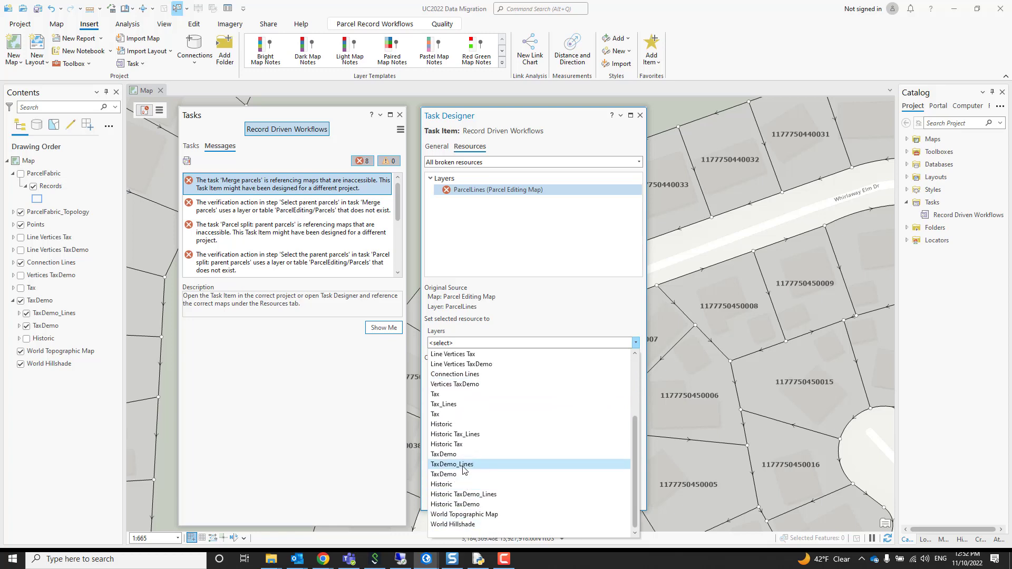
click(464, 466)
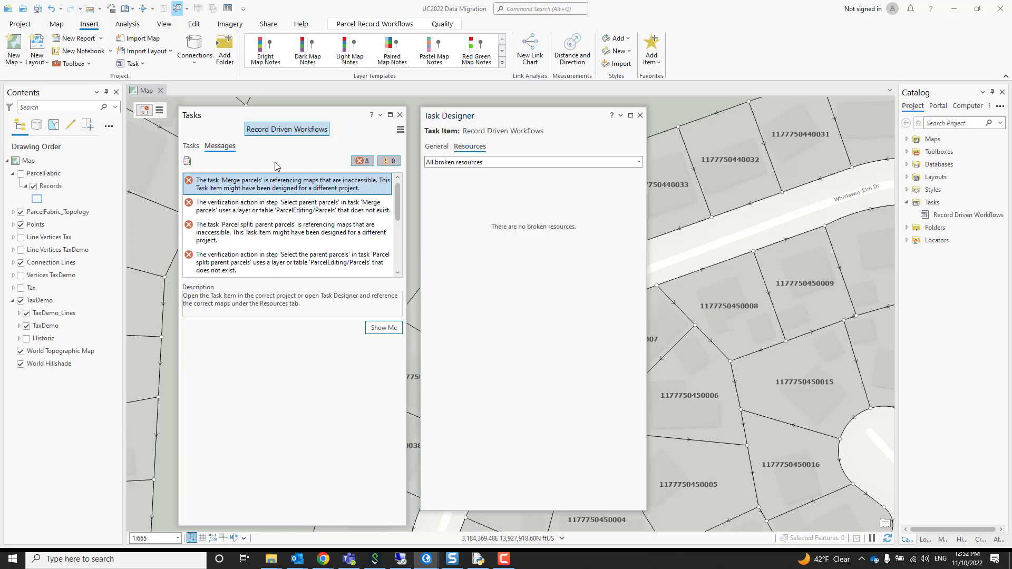
click(187, 161)
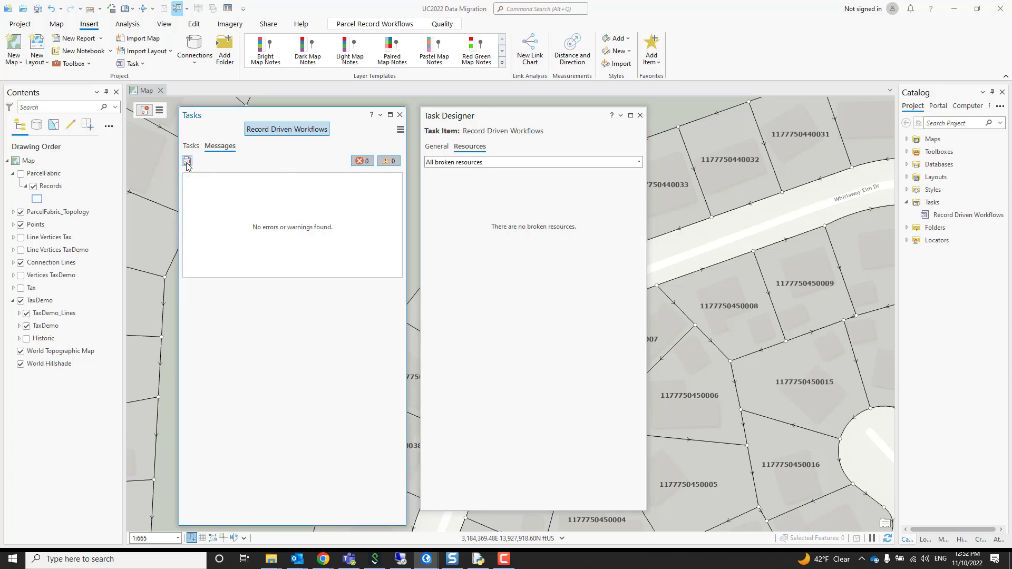
click(640, 116)
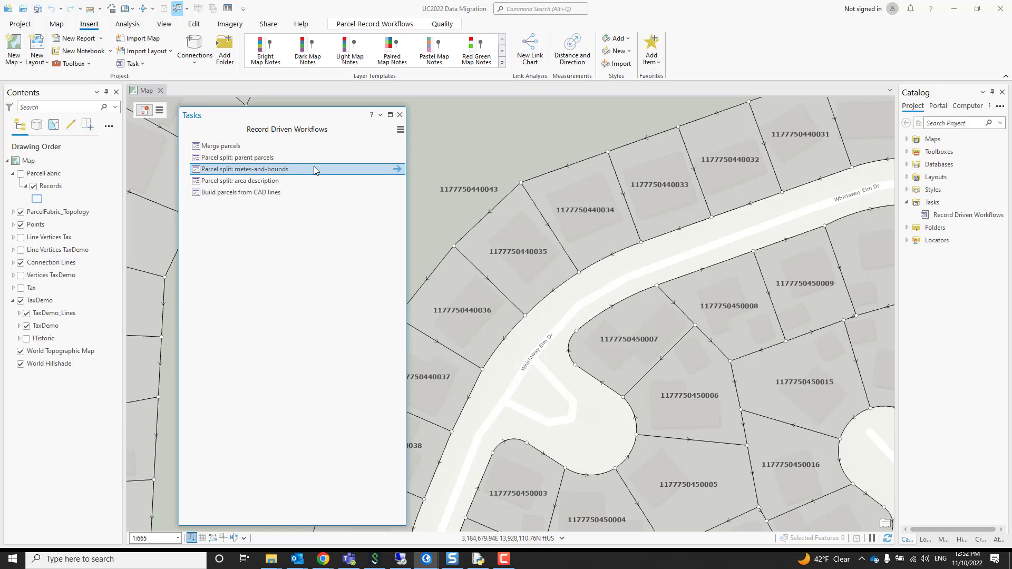
Save the project and enlarge the map area by hiding the Catalog and Contents panes and collapsing the ribbon.
click(38, 9)
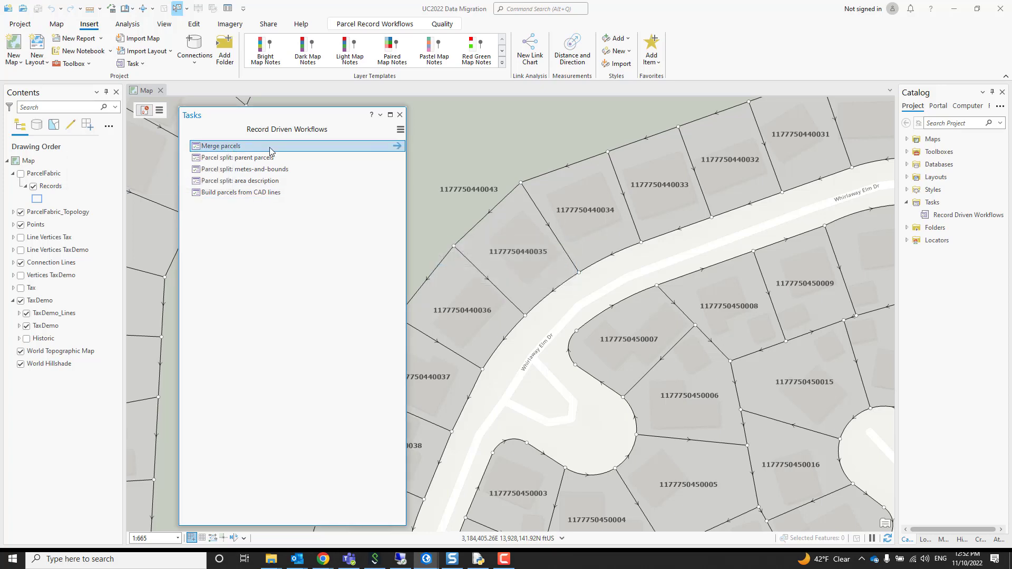
click(992, 93)
click(1006, 77)
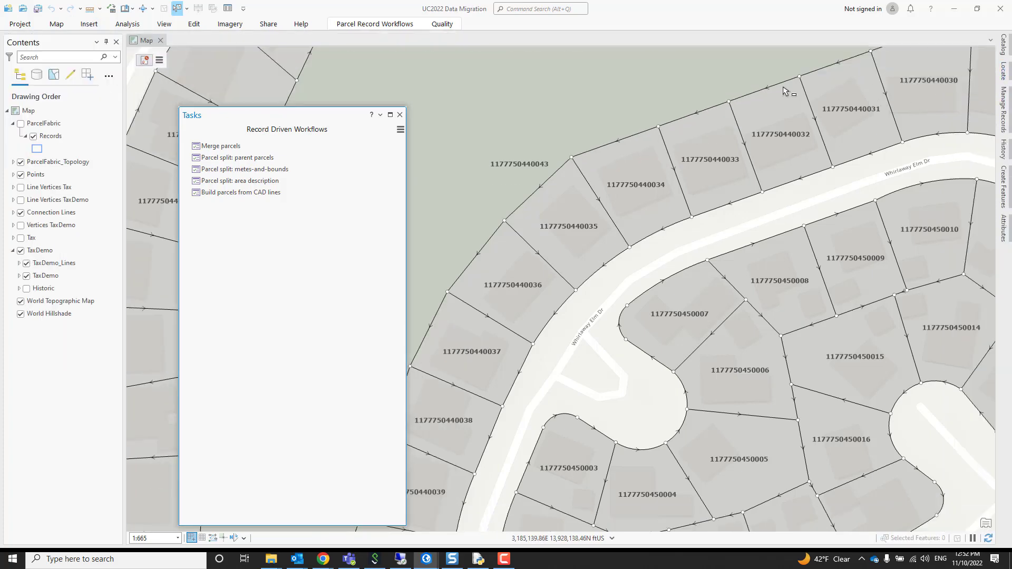
click(106, 42)
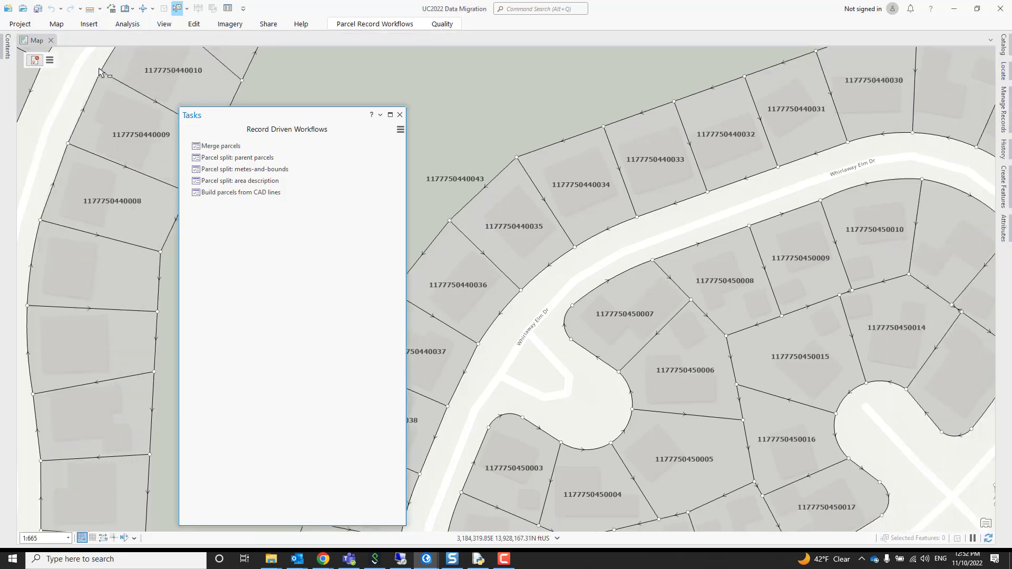
Start the Merge parcels task and create a parcel record named R 12334 with the recorded date 11/8/2022.
click(262, 150)
click(311, 200)
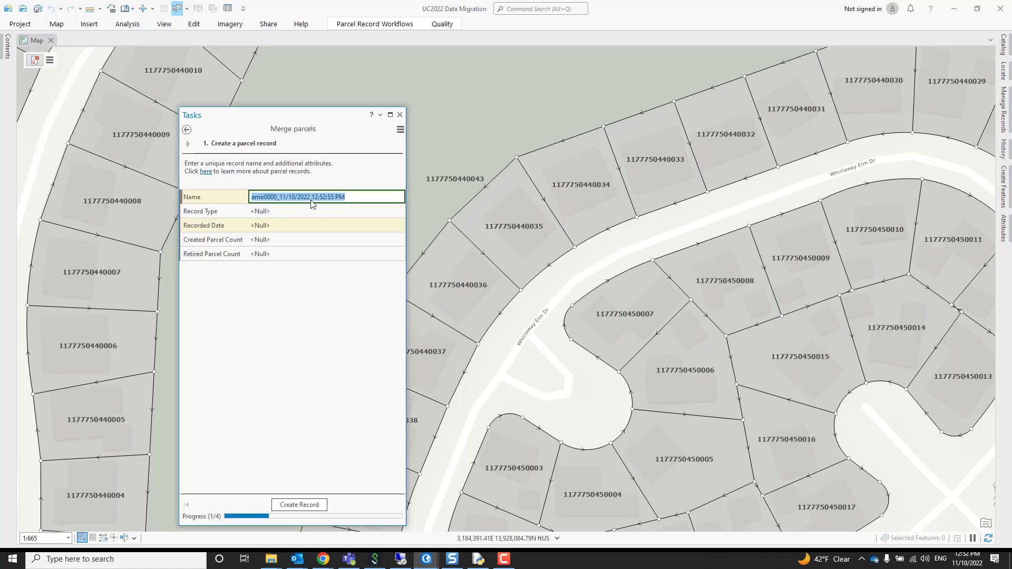
text(R)
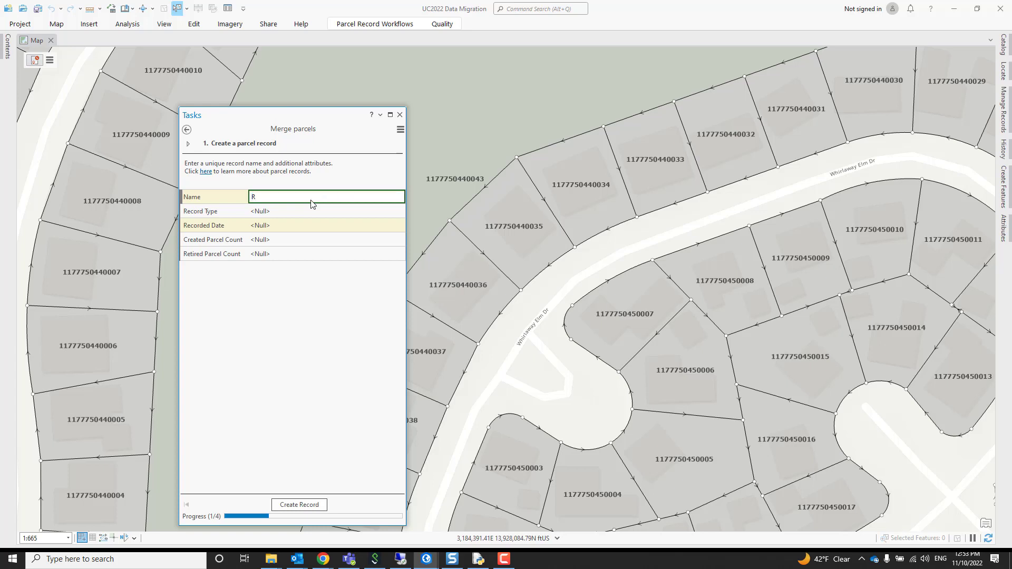
text( 12334)
click(398, 227)
click(398, 227)
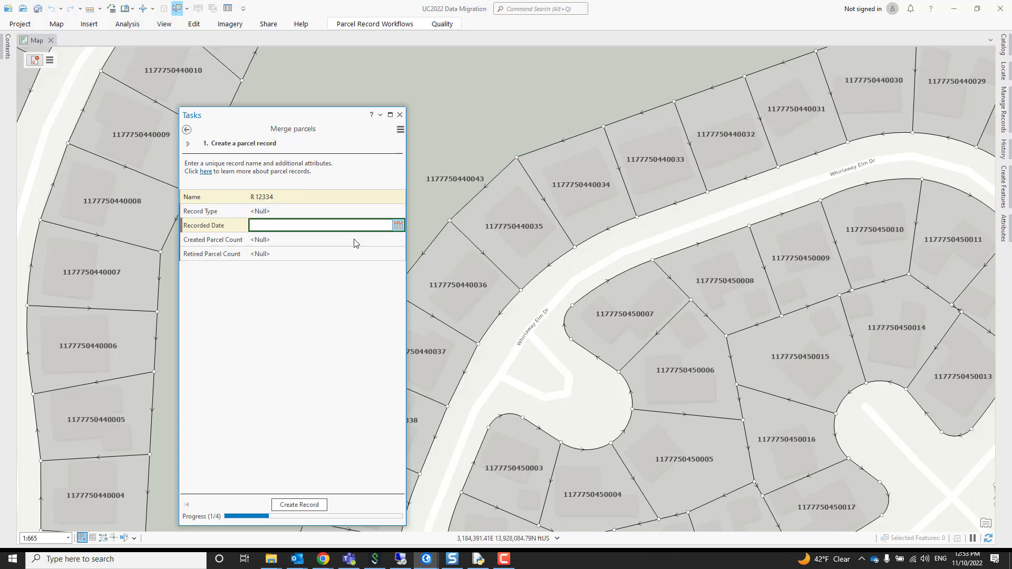
click(345, 274)
click(262, 352)
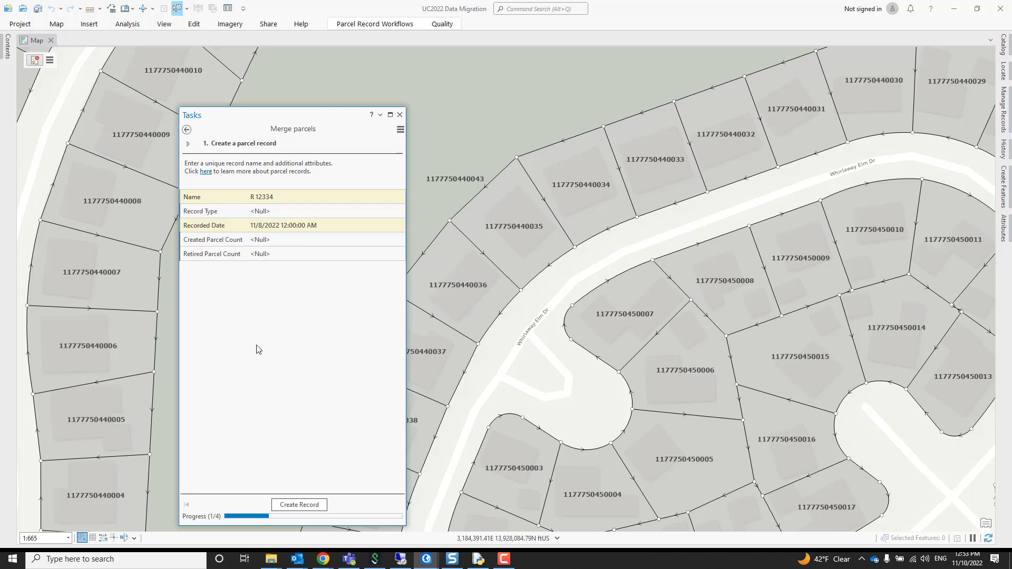
click(296, 504)
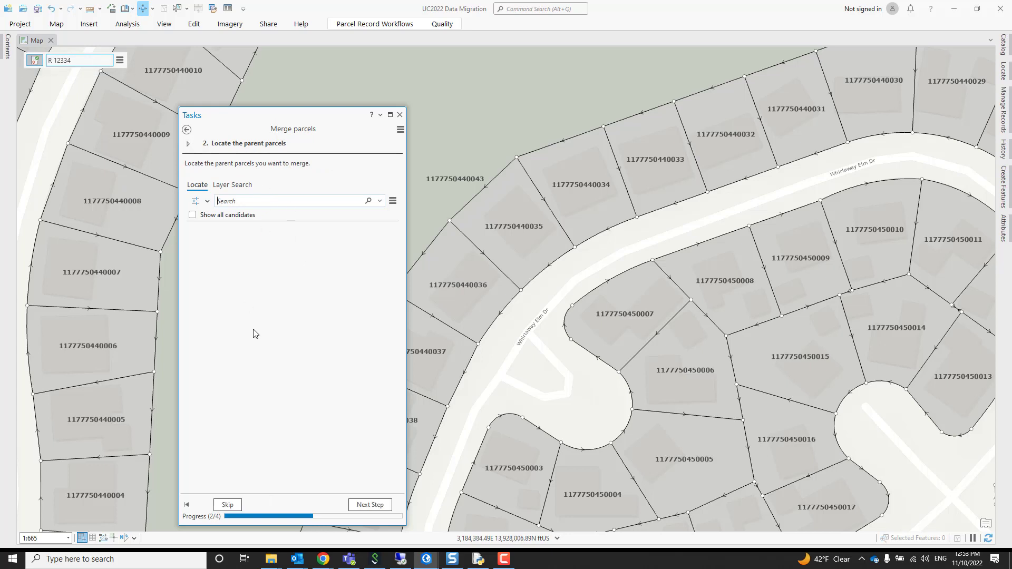
click(253, 201)
click(227, 505)
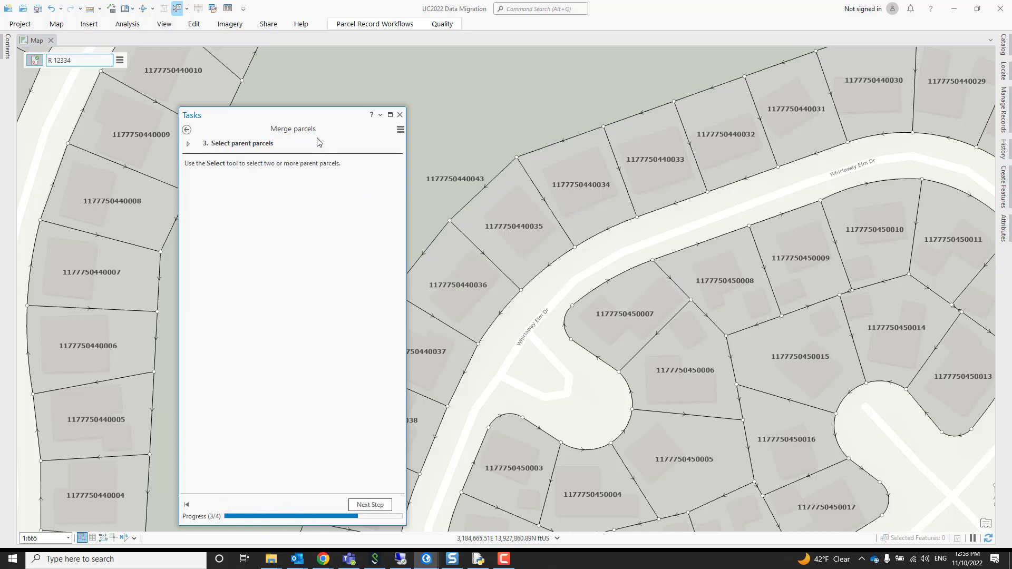
click(543, 229)
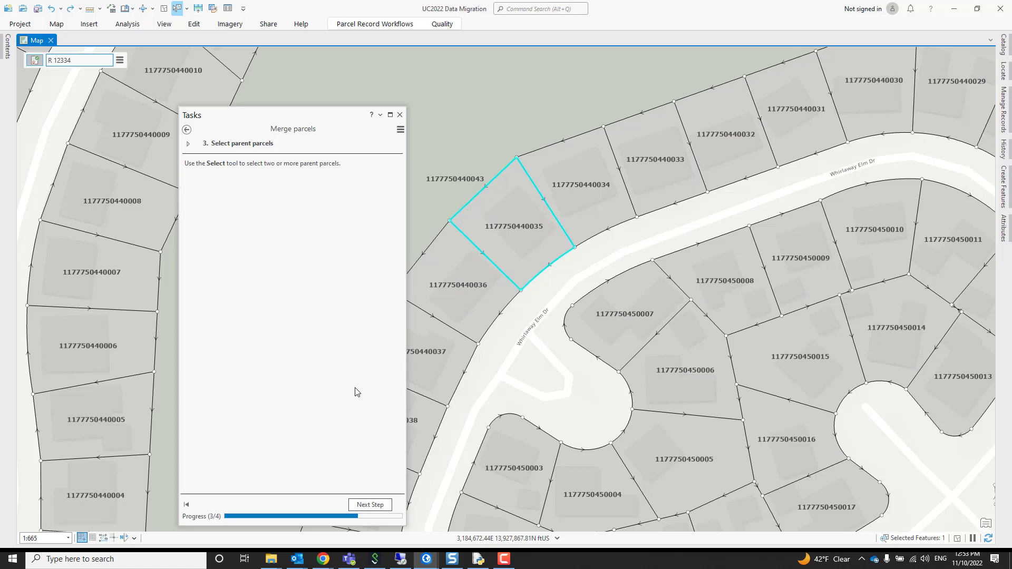
click(367, 507)
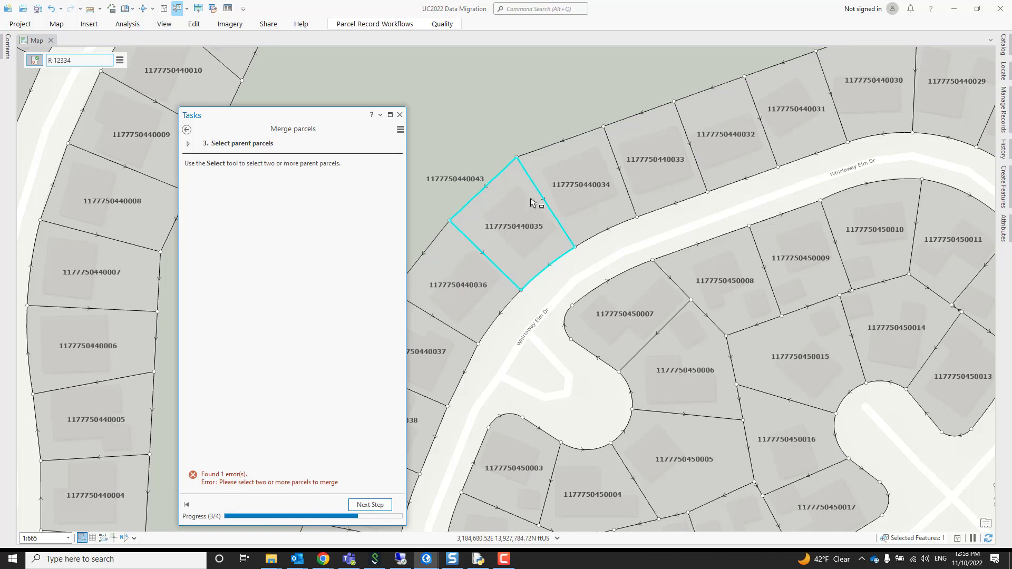
shift+click(562, 197)
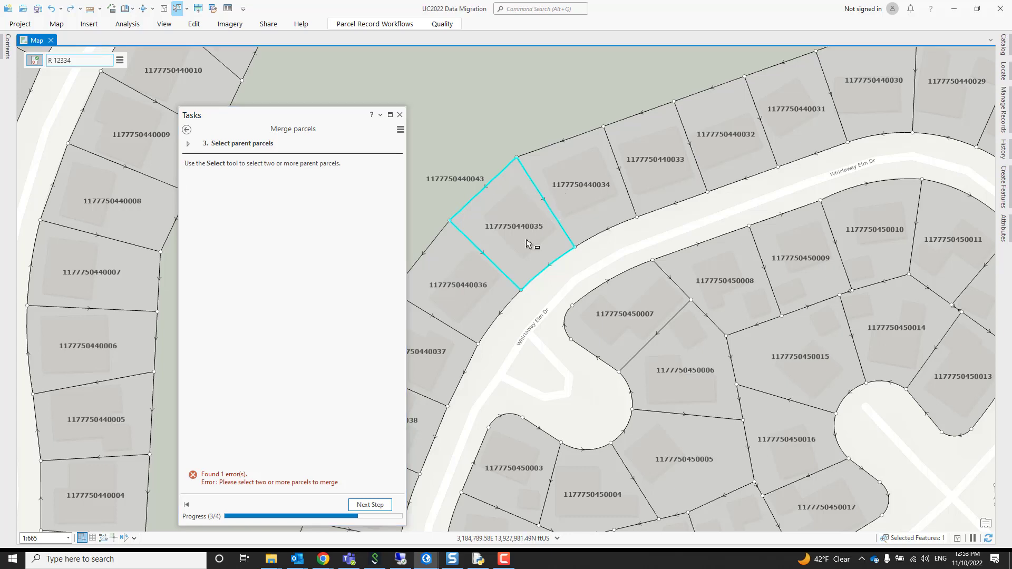
click(373, 505)
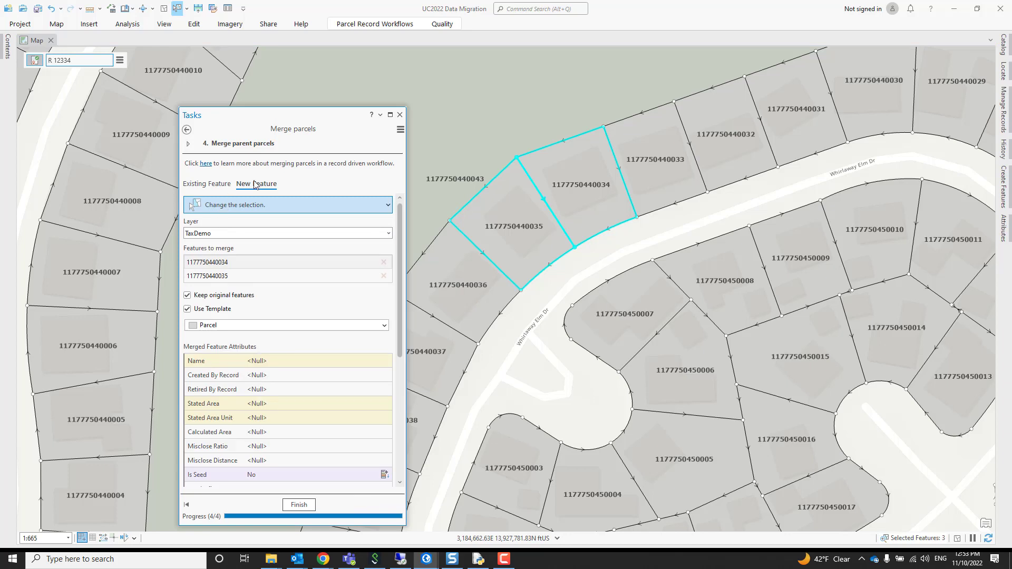
Name the merged parcel 999 and finish the merge of the two parent parcels into a new feature.
click(264, 362)
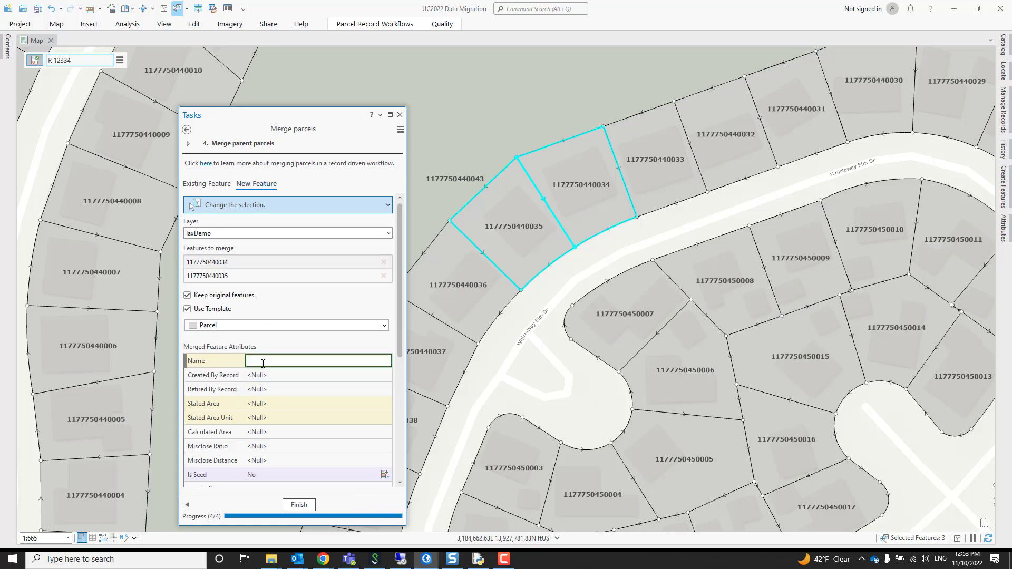
text(999)
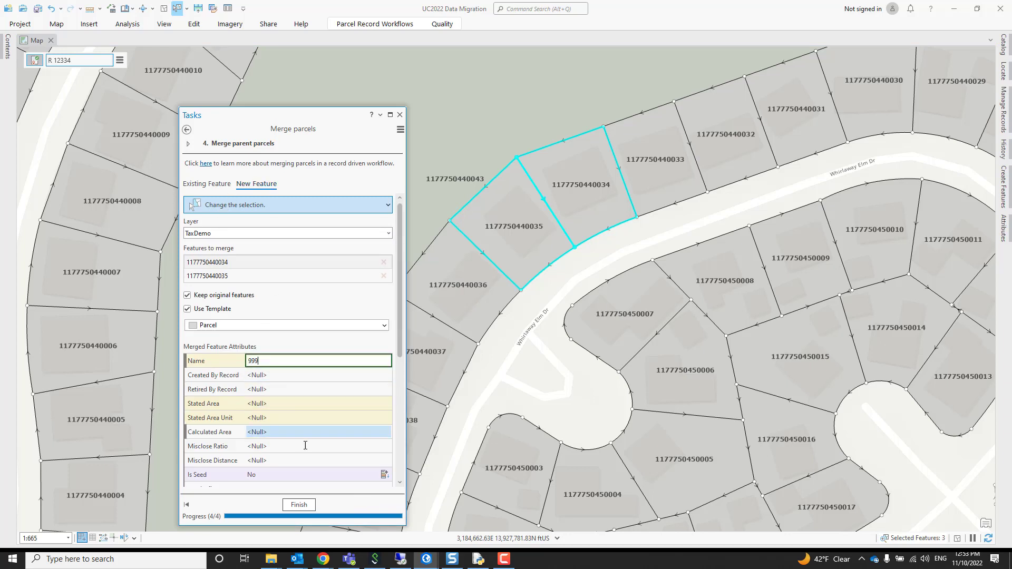
click(299, 504)
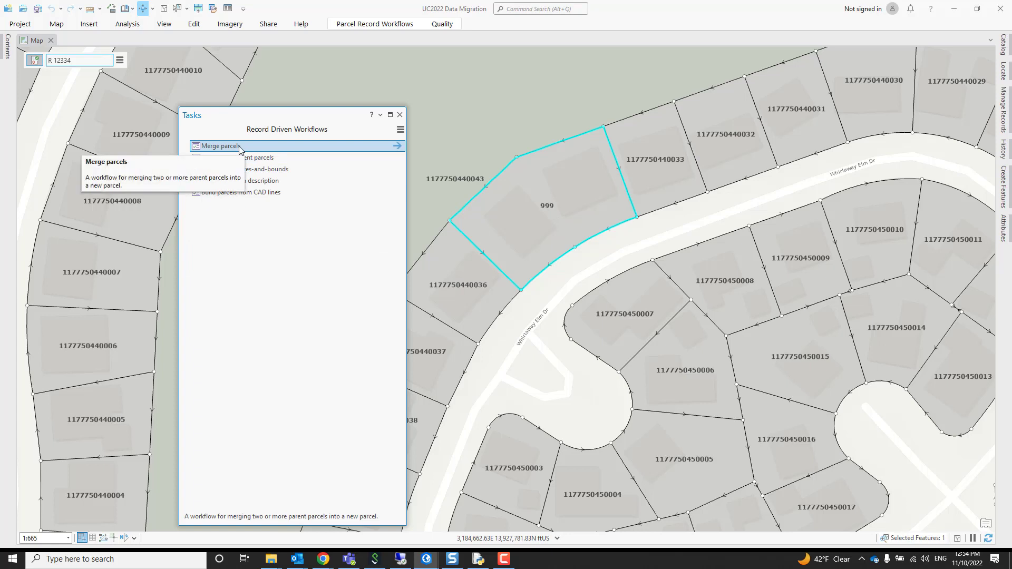
Edit the task item in the Task Designer to rename the Merge parcels task as Combine parcels, and close the designer.
click(400, 129)
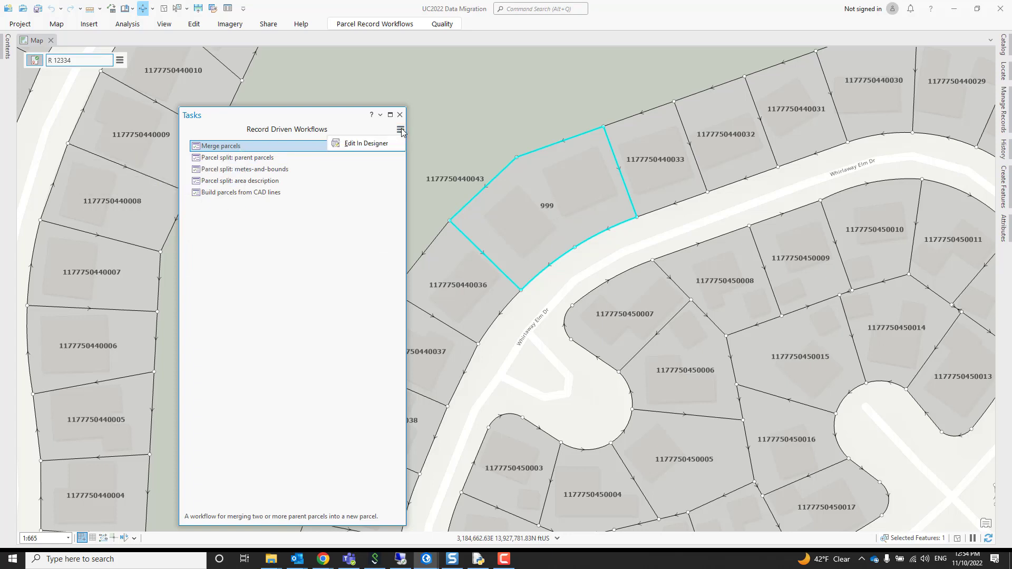
click(381, 144)
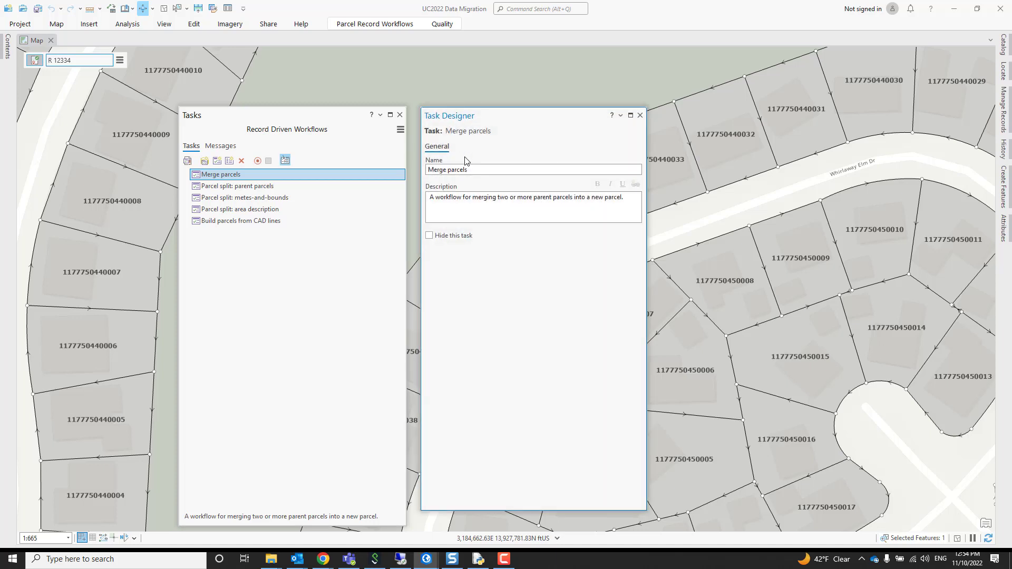
drag(447, 169, 416, 169)
text(Com)
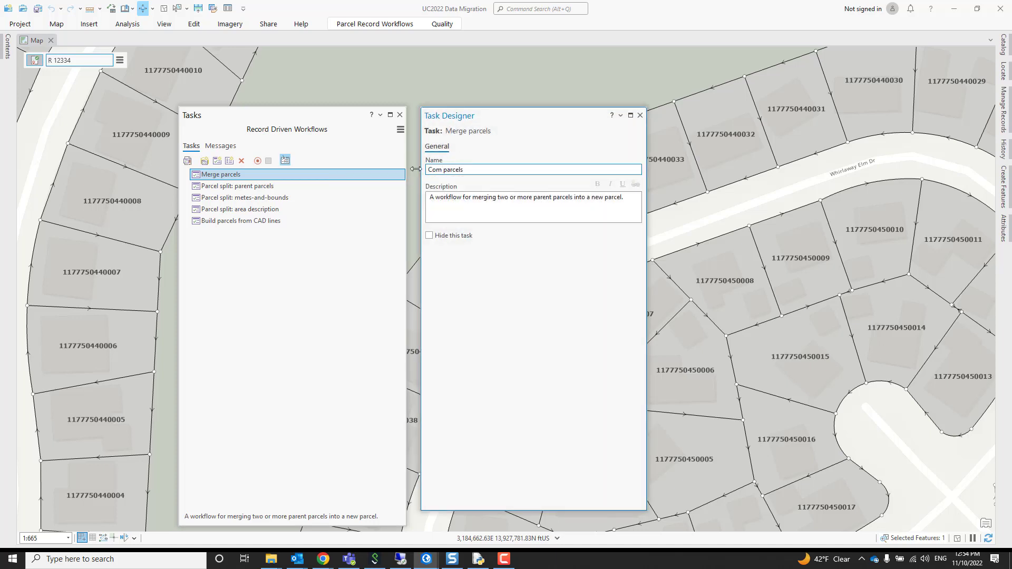
text(bine)
click(489, 208)
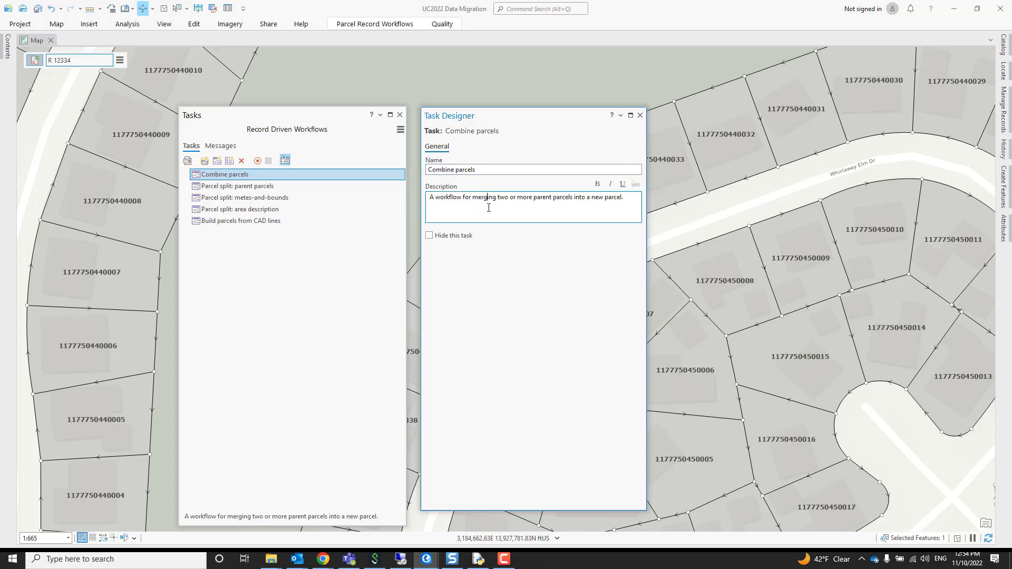
click(639, 116)
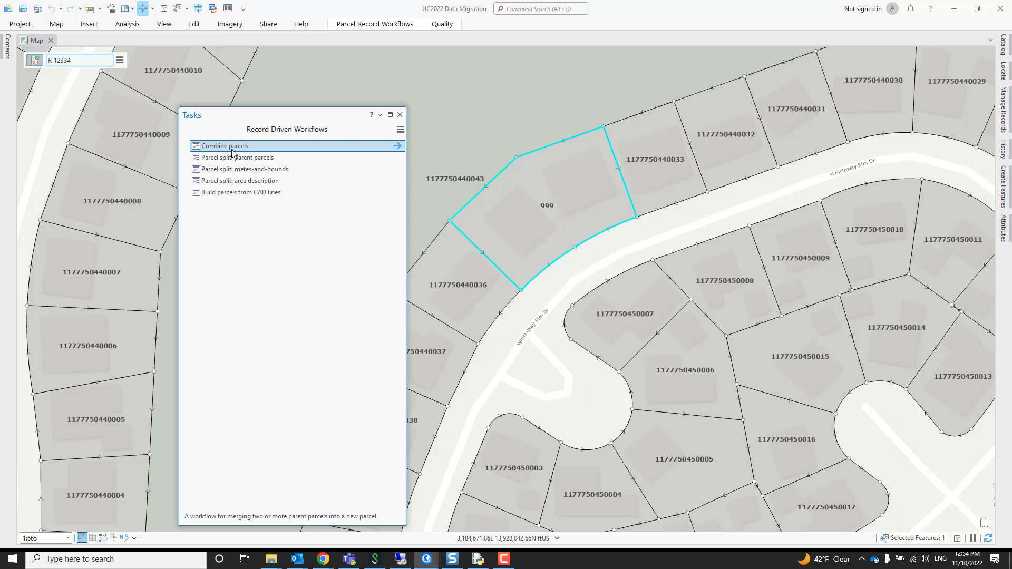